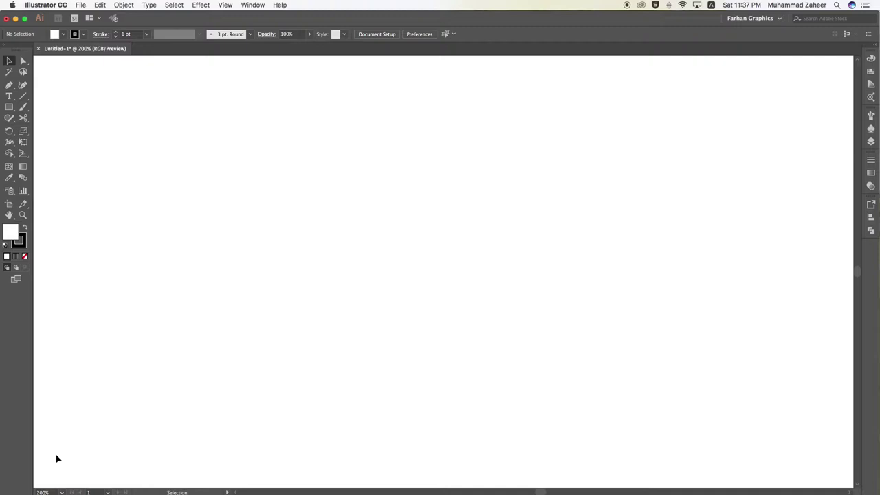
# Step: Draw a wide 449.5 × 63.5 px rectangle with a black fill and no stroke
pyautogui.click(9, 106)
pyautogui.moveTo(205, 171); pyautogui.dragTo(617, 228)
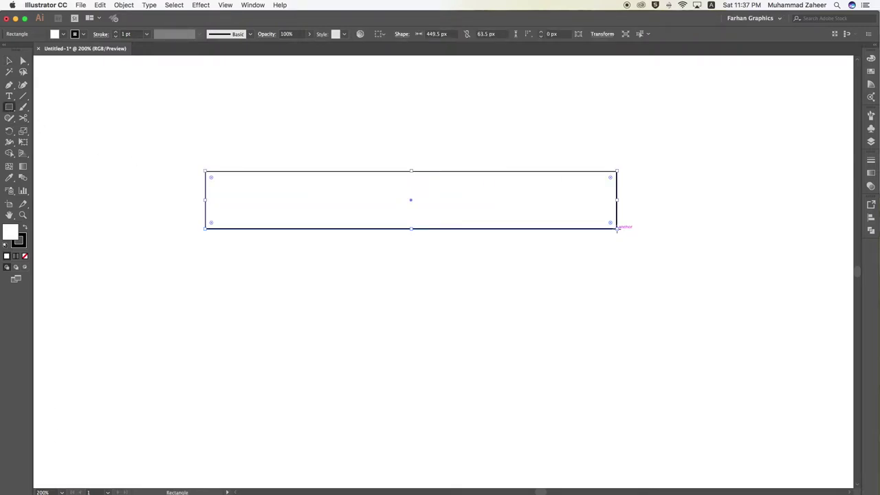
pyautogui.press('v')
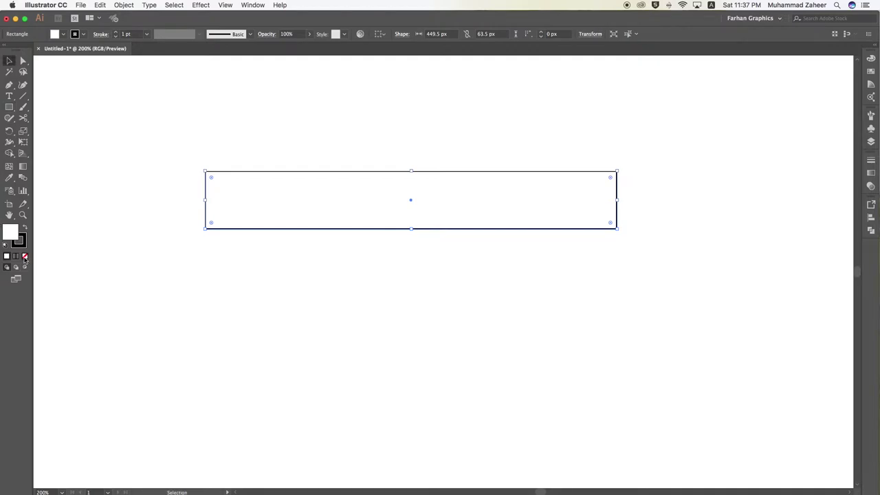
pyautogui.click(26, 227)
pyautogui.click(21, 245)
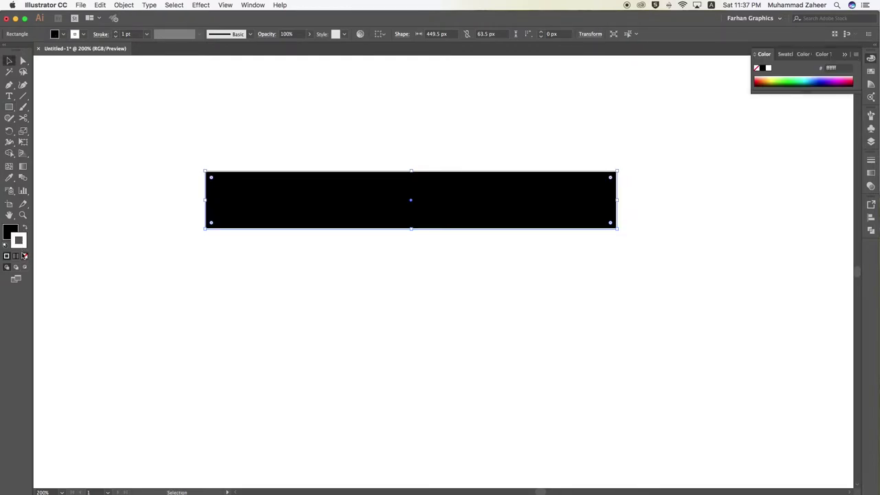
pyautogui.click(25, 256)
pyautogui.click(10, 234)
# Step: Delete the rectangle's bottom-left anchor and move the bottom-right anchor to bottom centre
pyautogui.click(9, 84)
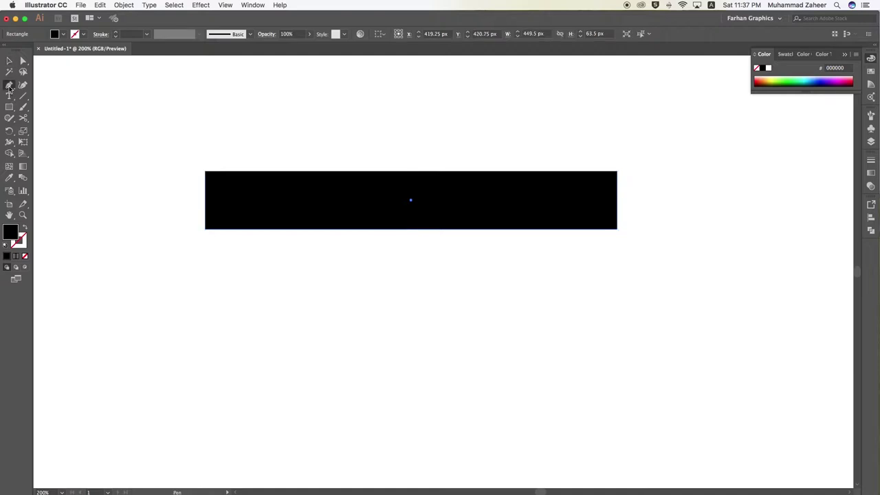
pyautogui.click(204, 230)
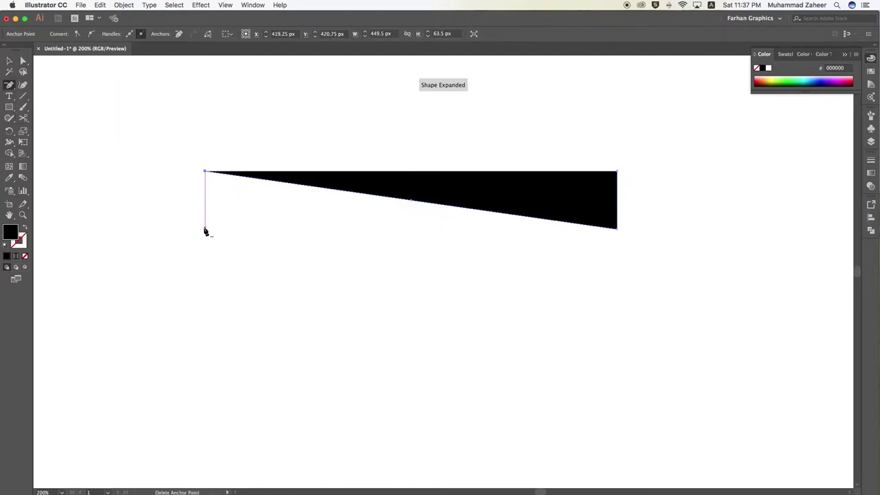
pyautogui.click(23, 60)
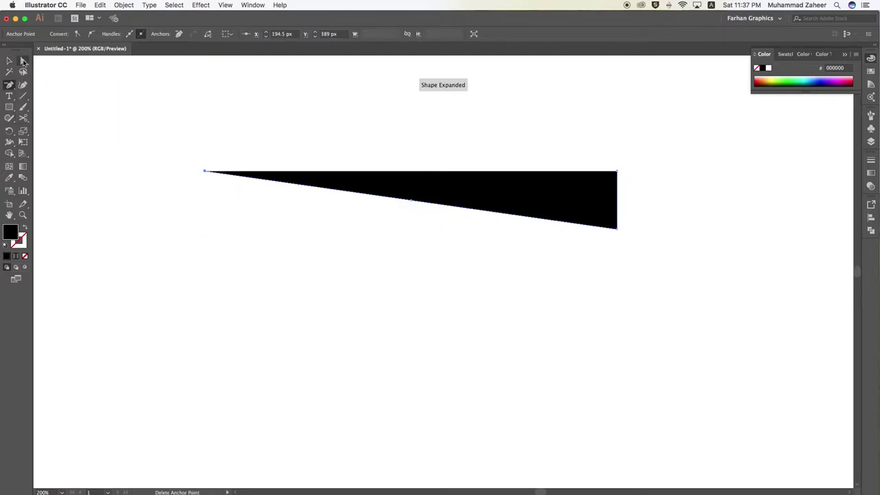
pyautogui.click(617, 230)
pyautogui.moveTo(617, 229); pyautogui.dragTo(412, 260)
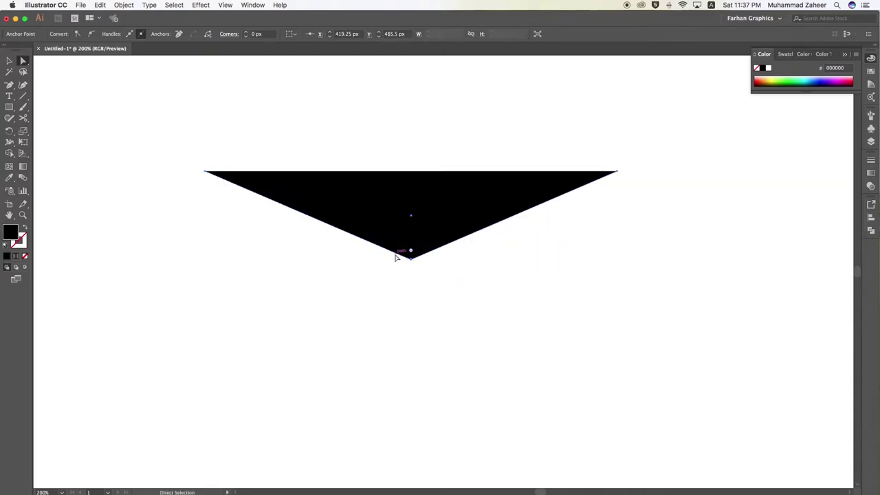
# Step: Round the bottom point into a smooth curve and deepen the bowl to about 451 × 108 px
pyautogui.press('p')
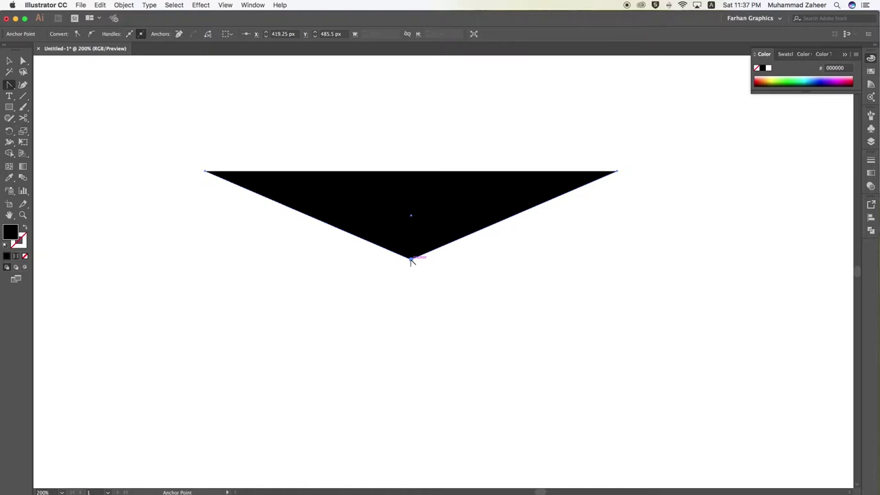
pyautogui.moveTo(412, 260); pyautogui.dragTo(186, 257)
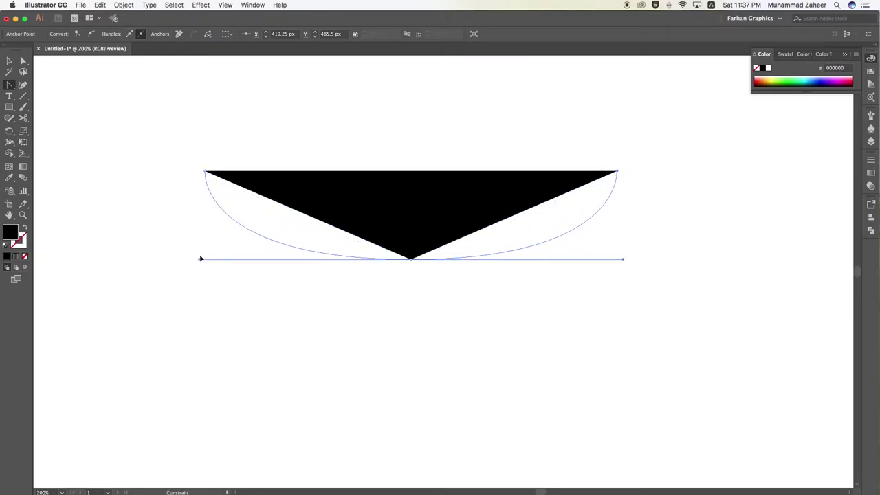
pyautogui.moveTo(186, 257)
pyautogui.mouseDown()
pyautogui.moveTo(205, 258)
pyautogui.moveTo(182, 260)
pyautogui.mouseUp()
pyautogui.press('v')
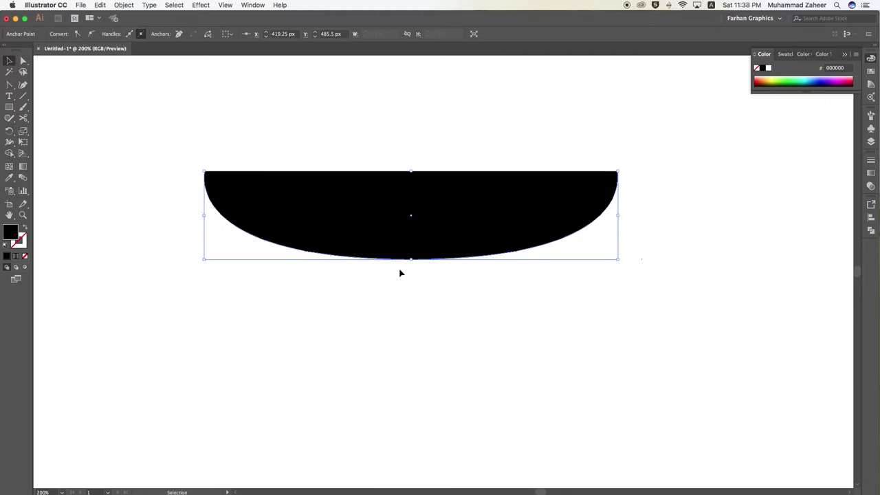
pyautogui.moveTo(413, 260); pyautogui.dragTo(411, 307)
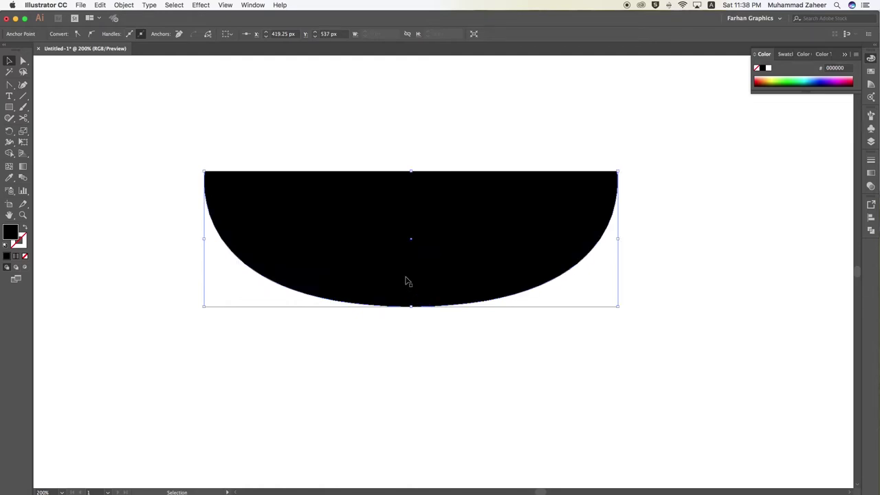
pyautogui.hotkey('ctrl', 'z')
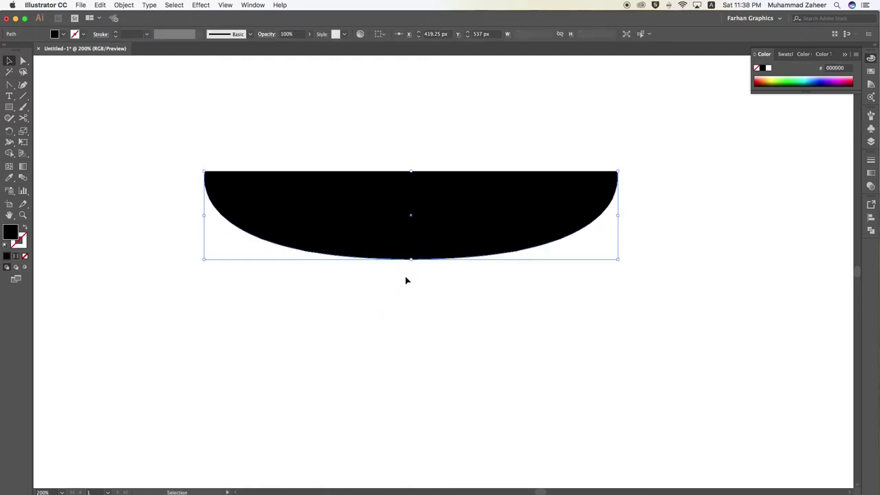
pyautogui.moveTo(411, 258); pyautogui.dragTo(409, 274)
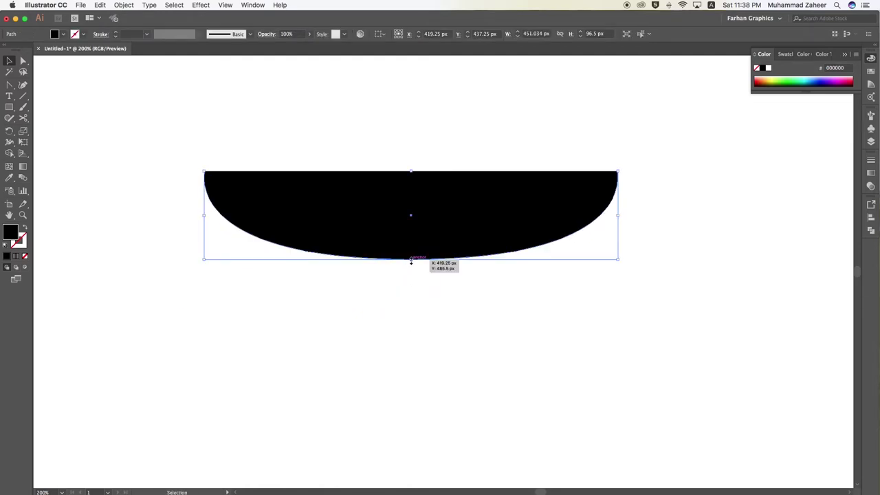
pyautogui.click(413, 302)
pyautogui.moveTo(390, 239); pyautogui.dragTo(403, 268)
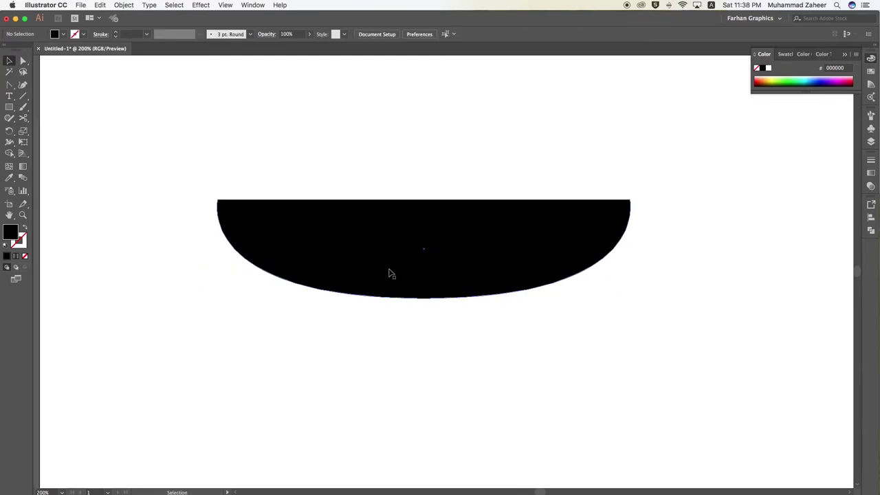
# Step: Give the selected bowl shape a dark grey swatch fill
pyautogui.click(406, 273)
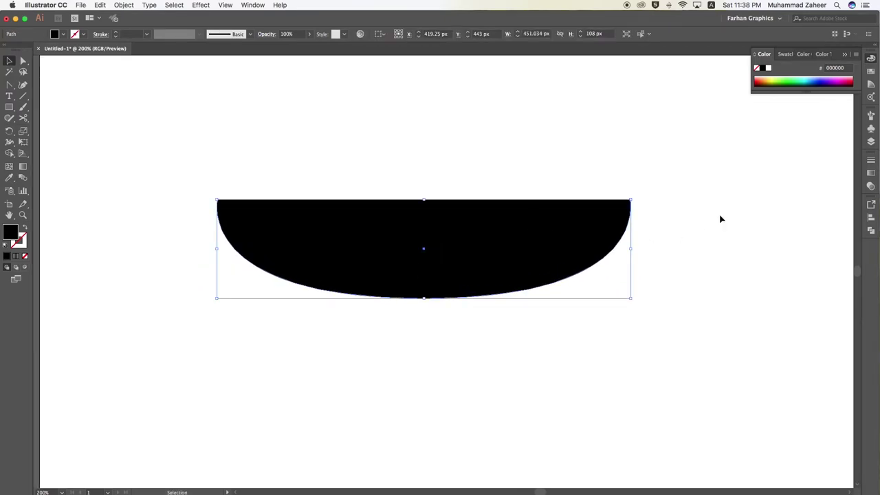
pyautogui.click(871, 73)
pyautogui.click(781, 110)
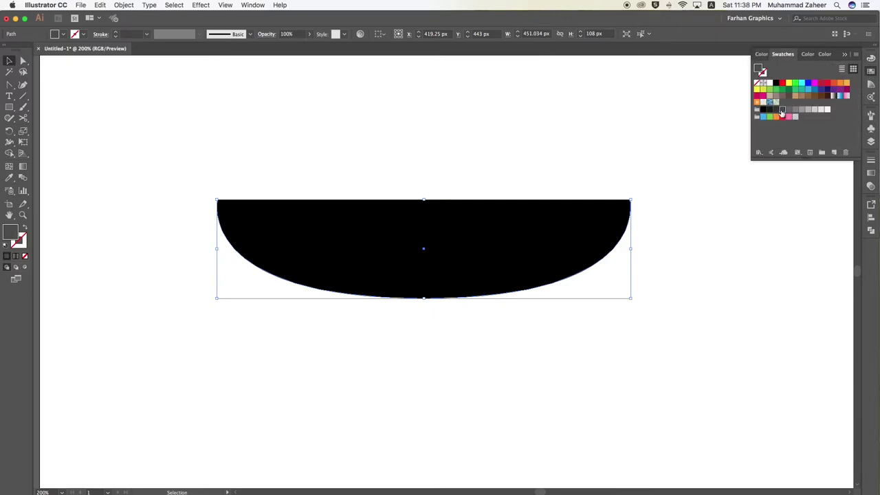
pyautogui.click(776, 110)
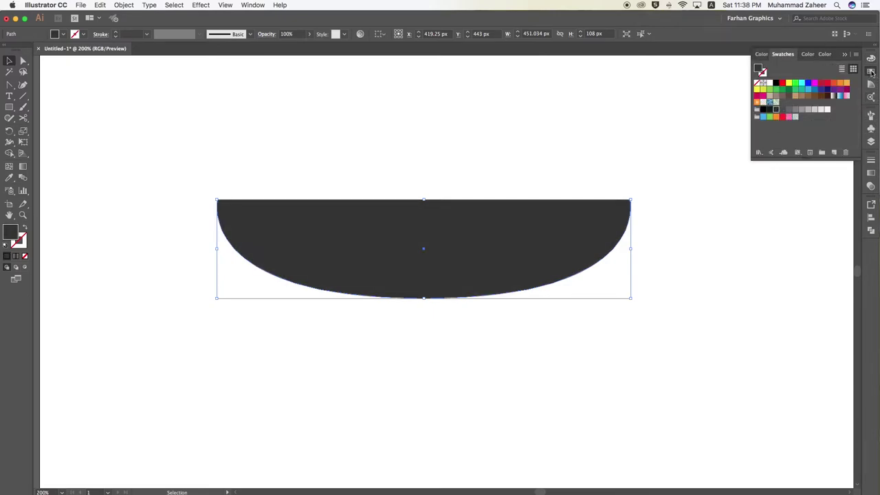
pyautogui.click(871, 73)
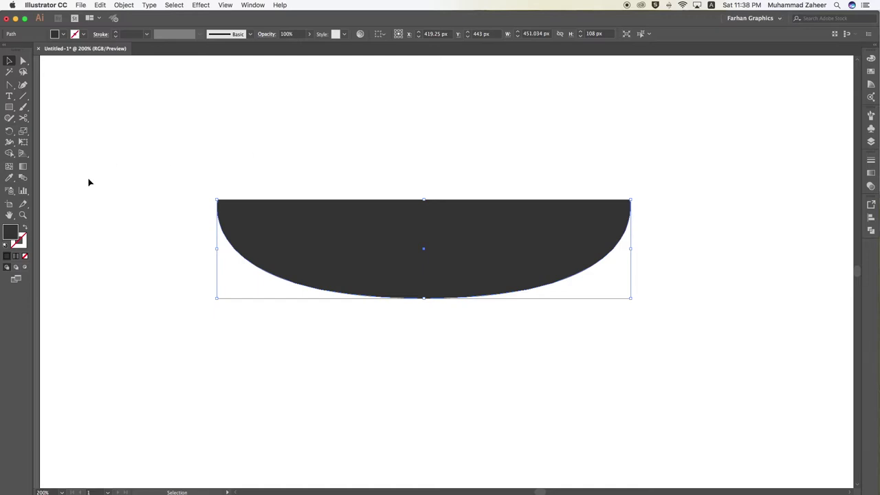
# Step: Ready the Ellipse tool with a light grey fill, leaving the bowl's colour unchanged
pyautogui.moveTo(9, 107); pyautogui.dragTo(38, 131)
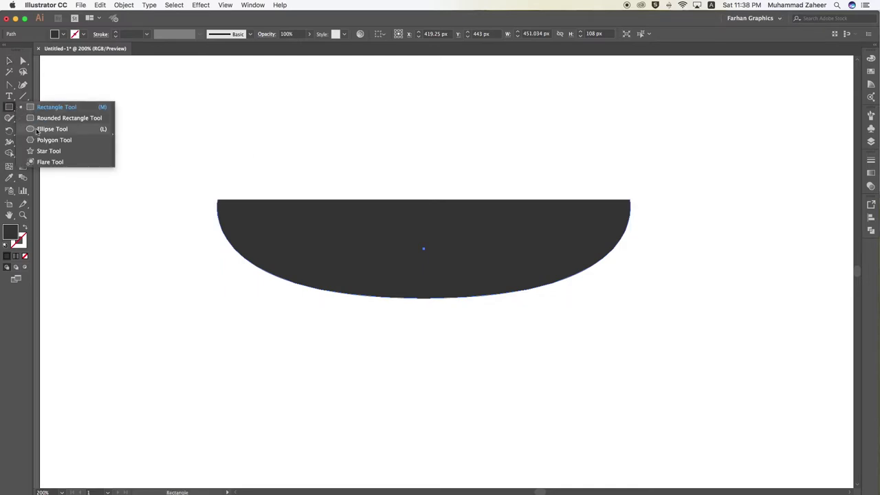
pyautogui.click(39, 130)
pyautogui.click(871, 73)
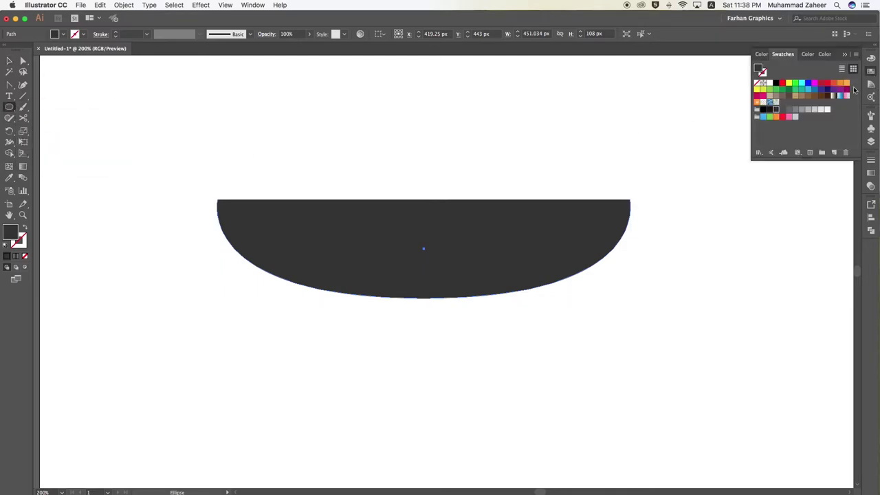
pyautogui.click(815, 110)
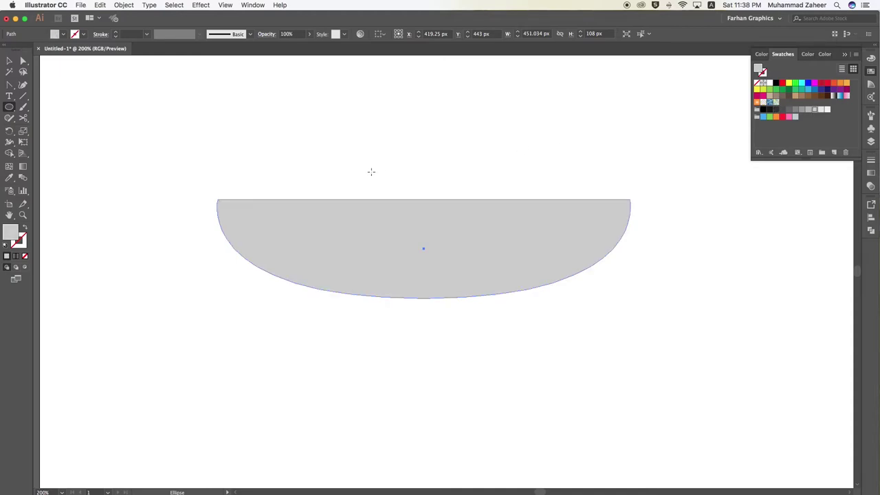
pyautogui.press('v')
pyautogui.hotkey('ctrl', 'z')
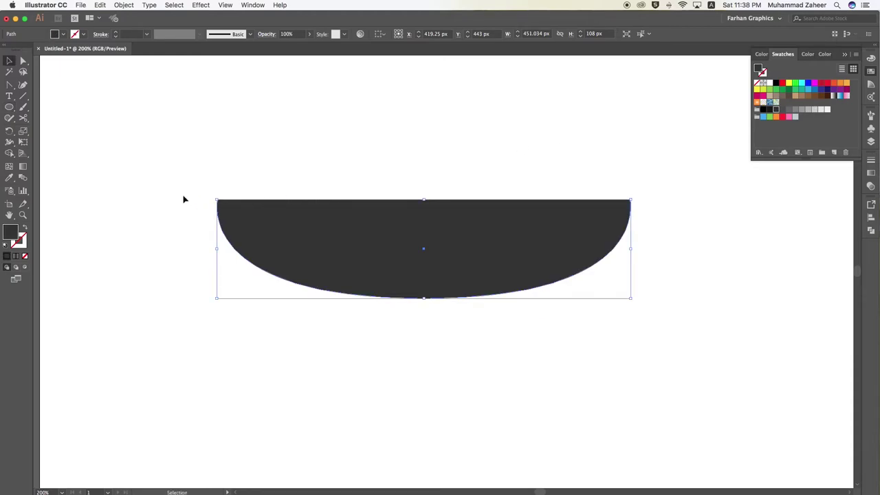
pyautogui.click(183, 200)
pyautogui.click(10, 107)
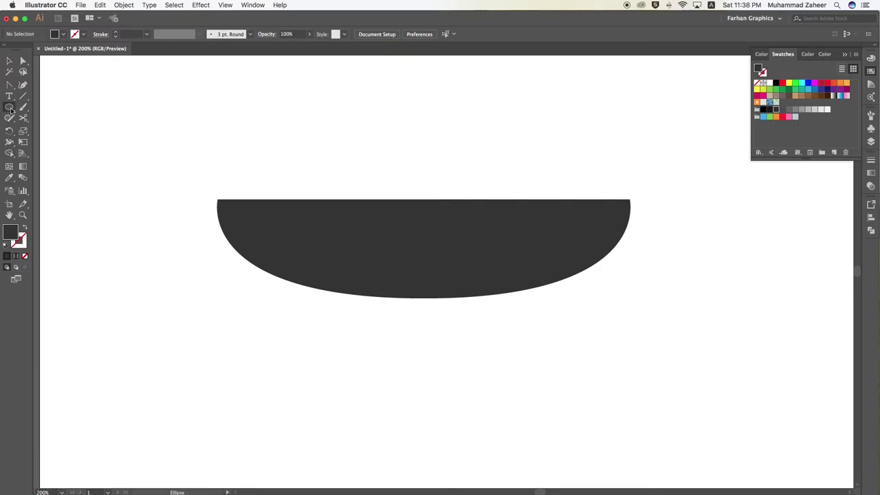
pyautogui.click(818, 111)
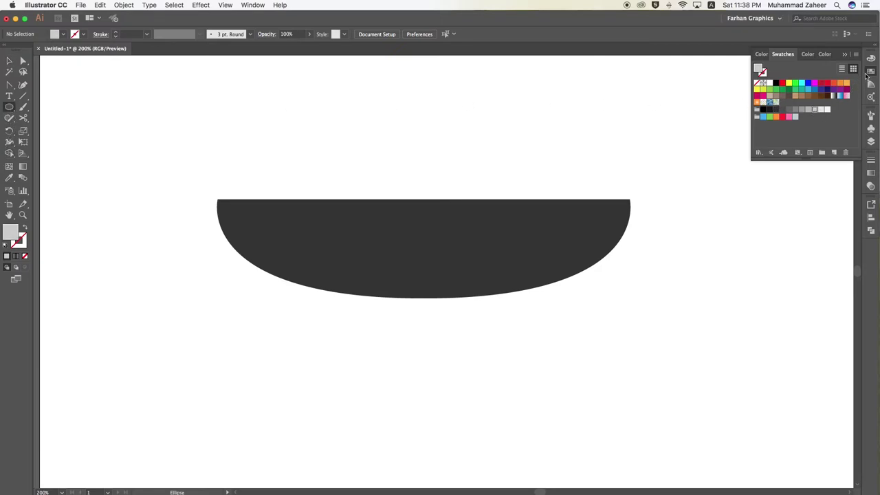
pyautogui.click(870, 71)
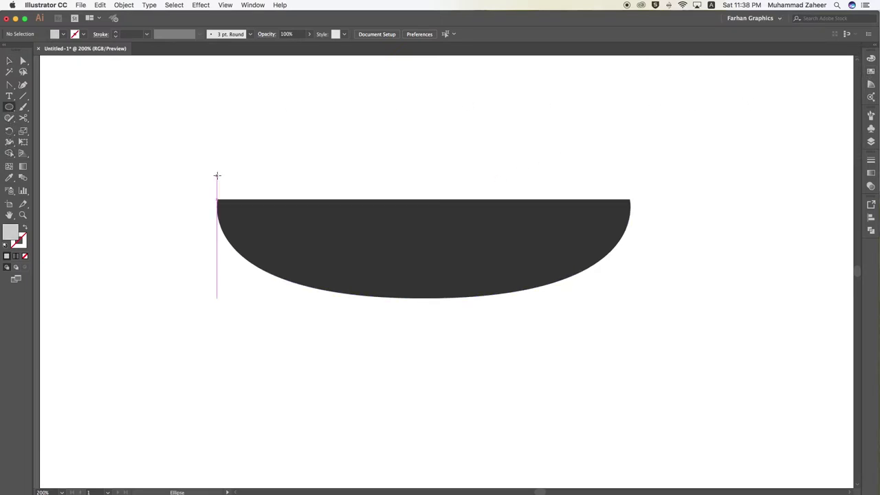
# Step: Draw a 451 × 60 px light grey ellipse across the bowl's flat top as its rim
pyautogui.moveTo(217, 176)
pyautogui.mouseDown()
pyautogui.moveTo(633, 213)
pyautogui.moveTo(631, 230)
pyautogui.mouseUp()
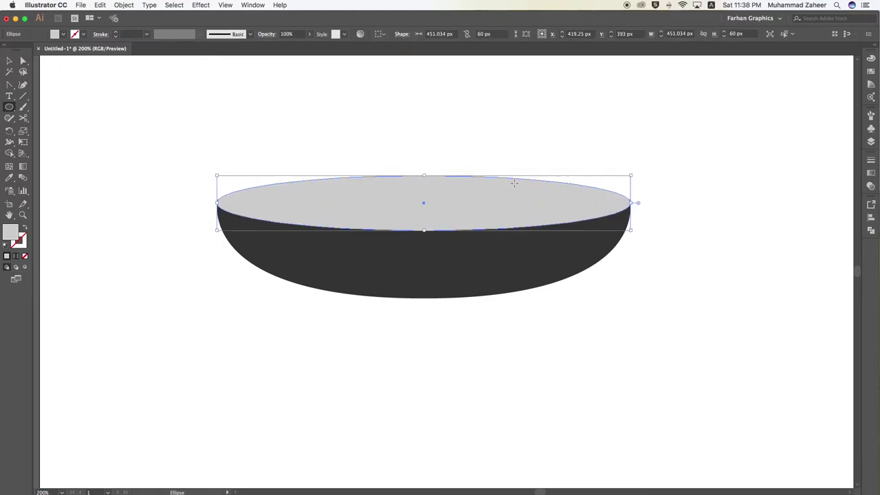
pyautogui.press('v')
pyautogui.click(662, 198)
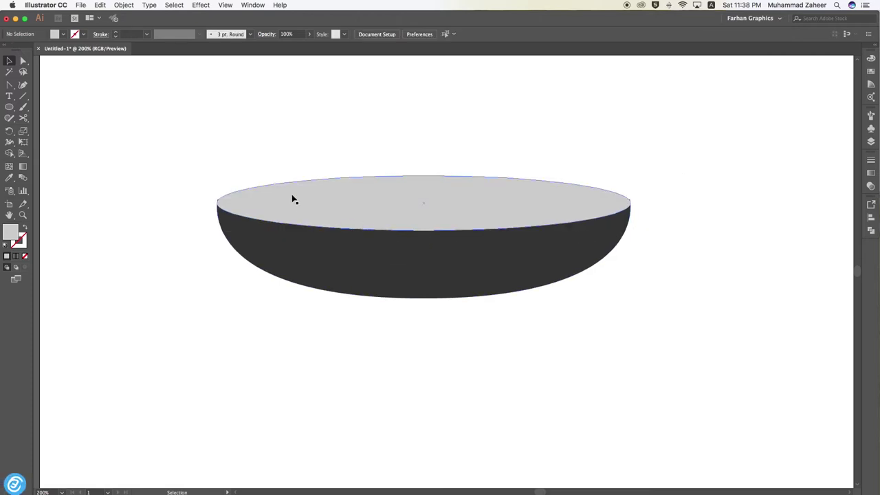
pyautogui.click(22, 60)
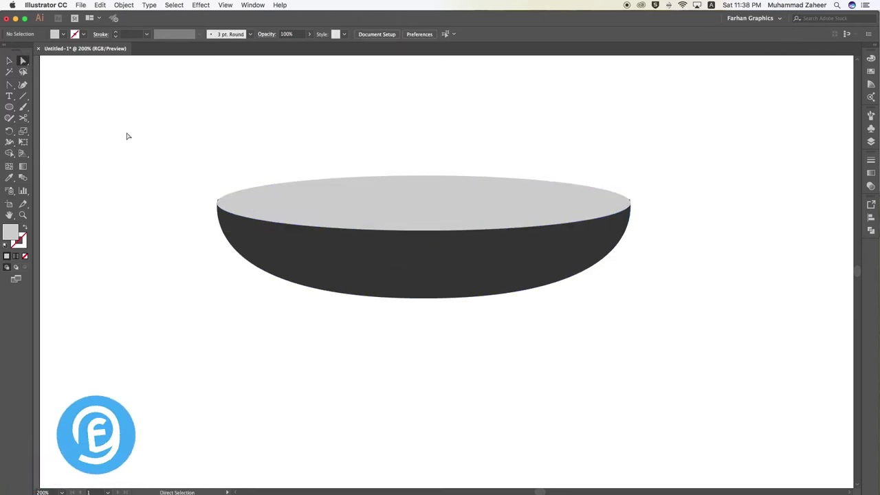
pyautogui.click(248, 210)
# Step: Nudge the rim ellipse up and snap its left end onto the bowl's left top corner
pyautogui.moveTo(248, 207); pyautogui.dragTo(247, 205)
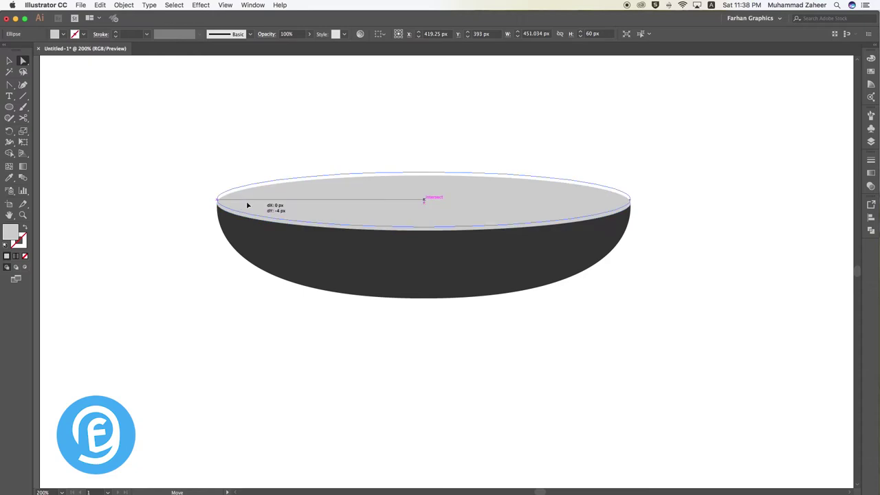
pyautogui.click(159, 199)
pyautogui.press('super+equal')
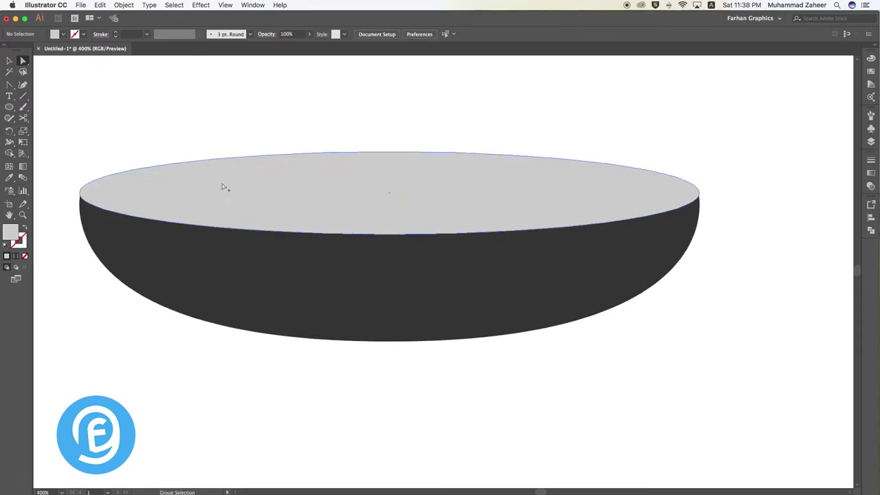
pyautogui.press('super+equal')
pyautogui.moveTo(117, 230); pyautogui.dragTo(397, 238)
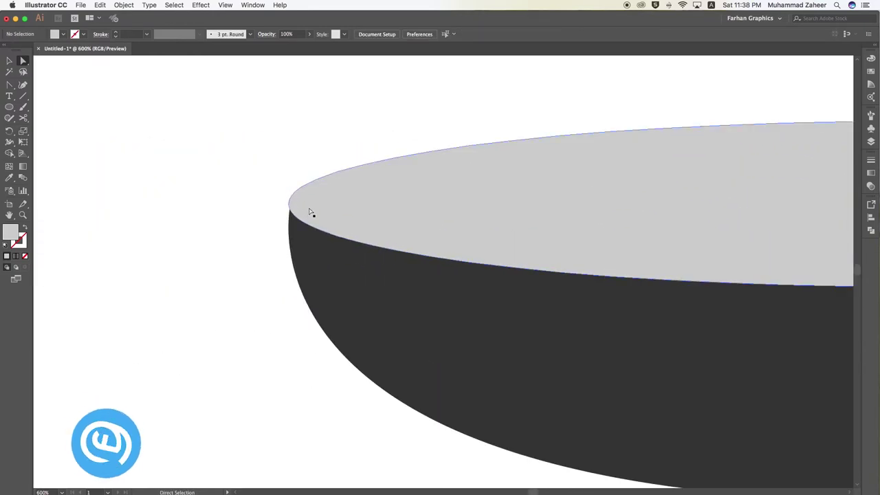
pyautogui.click(310, 212)
pyautogui.moveTo(286, 205); pyautogui.dragTo(295, 208)
pyautogui.press('super')
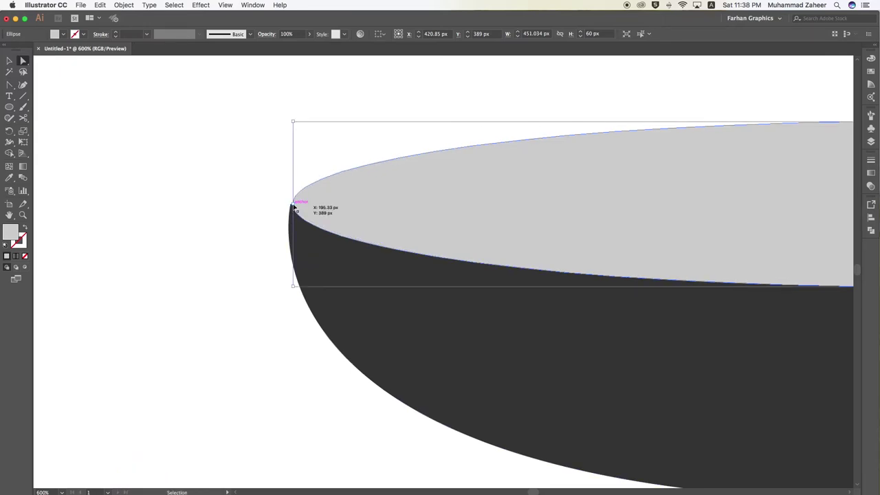
# Step: In Outline view, snap the ellipse's right end to the bowl's right corner, then return to Preview
pyautogui.press('super+y')
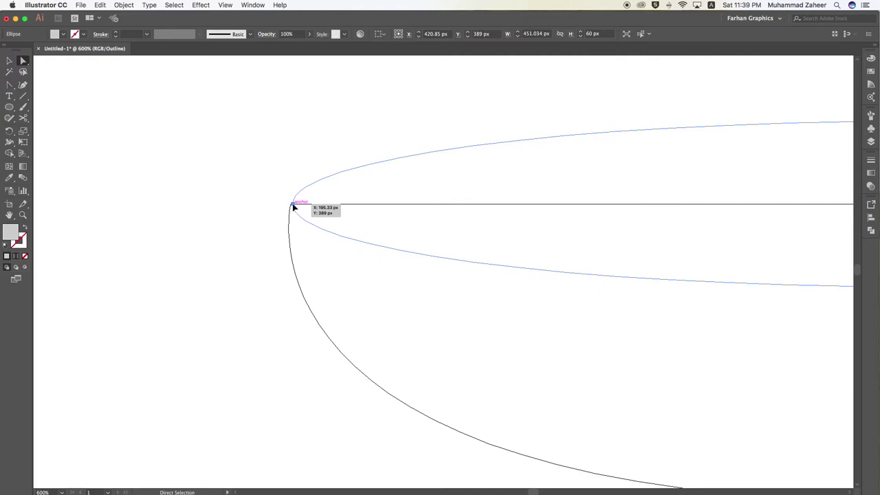
pyautogui.click(281, 204)
pyautogui.scroll(-4, 495, 275)
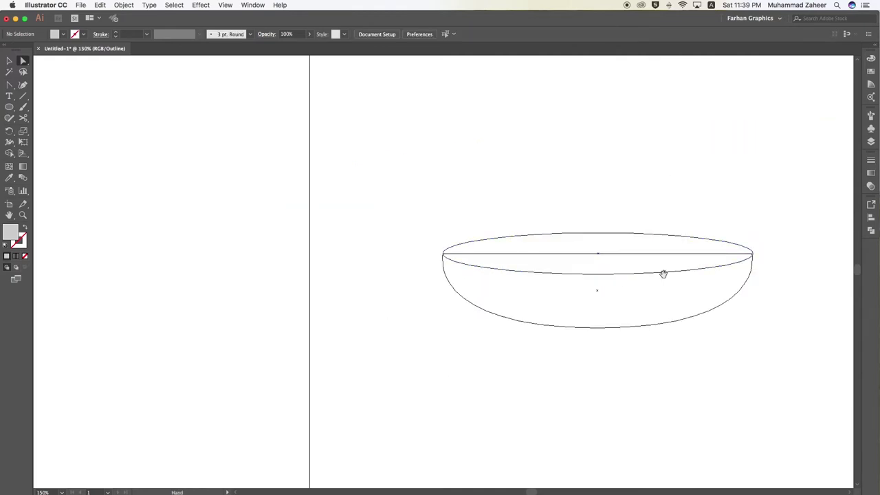
pyautogui.moveTo(663, 274); pyautogui.dragTo(416, 249)
pyautogui.scroll(3, 481, 223)
pyautogui.scroll(3, 480, 223)
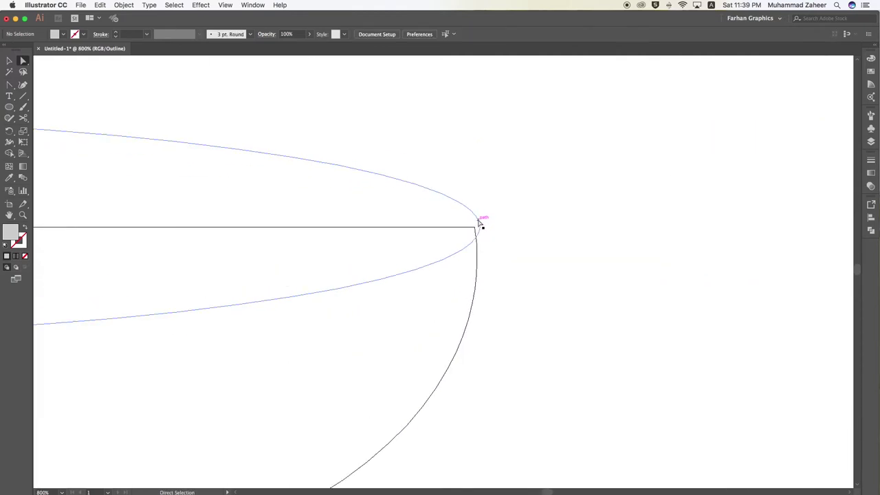
pyautogui.moveTo(479, 223); pyautogui.dragTo(475, 230)
pyautogui.click(448, 283)
pyautogui.scroll(-4, 433, 292)
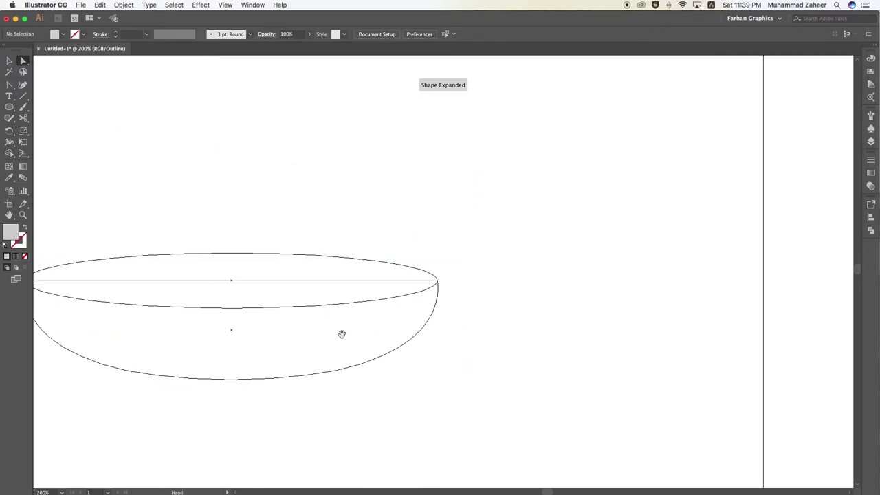
pyautogui.moveTo(342, 334); pyautogui.dragTo(418, 332)
pyautogui.hotkey('ctrl', 'y')
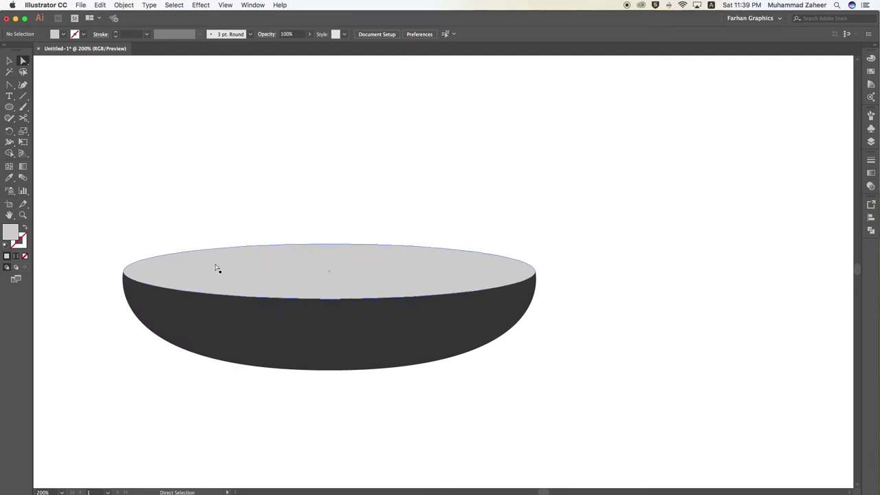
# Step: Paste a copy of the rim ellipse in front and shrink it to 433.5 × 57.864 px
pyautogui.click(9, 61)
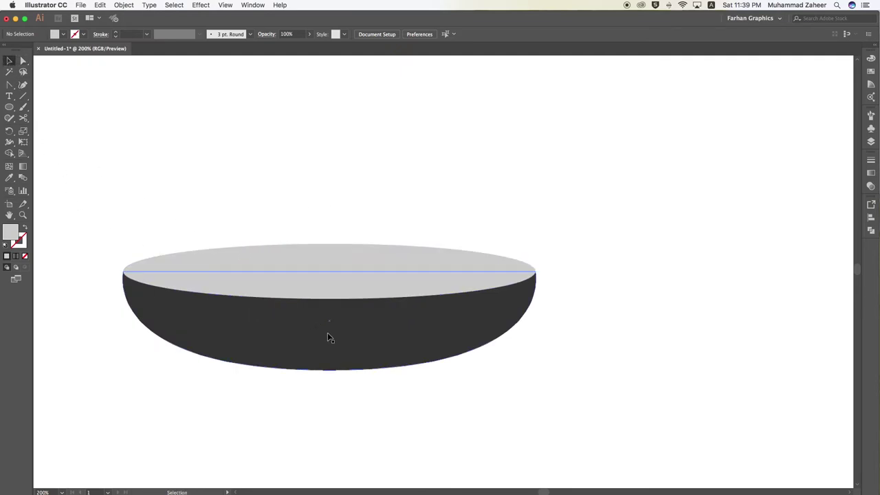
pyautogui.moveTo(329, 337)
pyautogui.mouseDown()
pyautogui.moveTo(369, 334)
pyautogui.moveTo(373, 314)
pyautogui.mouseUp()
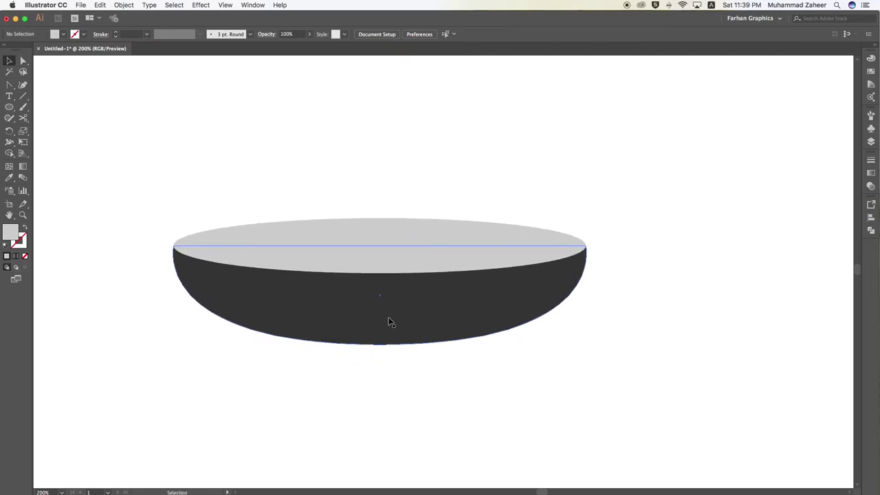
pyautogui.click(389, 321)
pyautogui.click(379, 237)
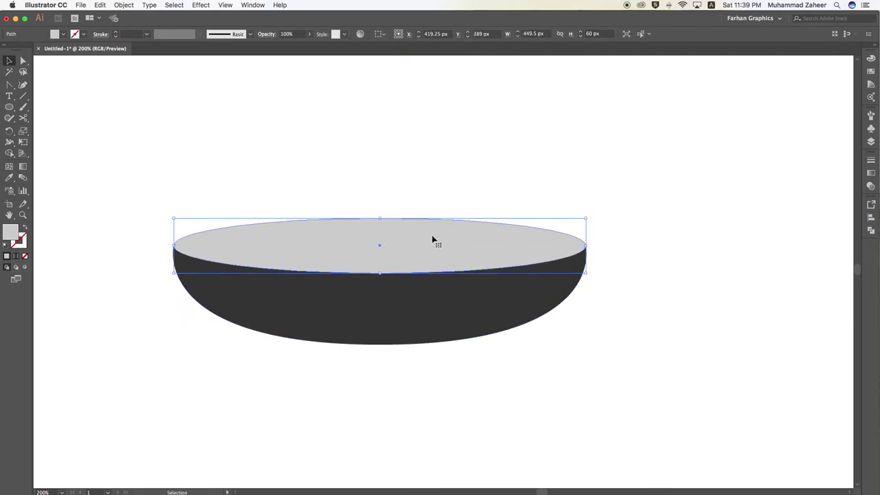
pyautogui.press('a')
pyautogui.press('v')
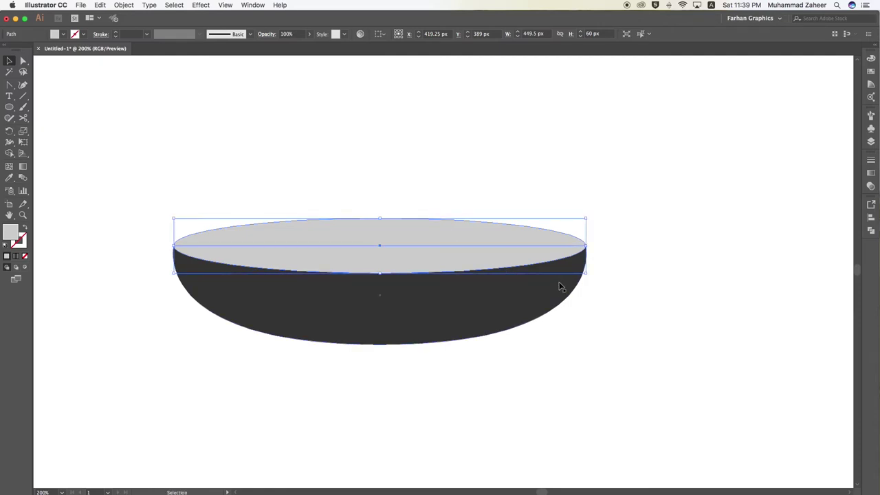
pyautogui.moveTo(586, 275); pyautogui.dragTo(579, 272)
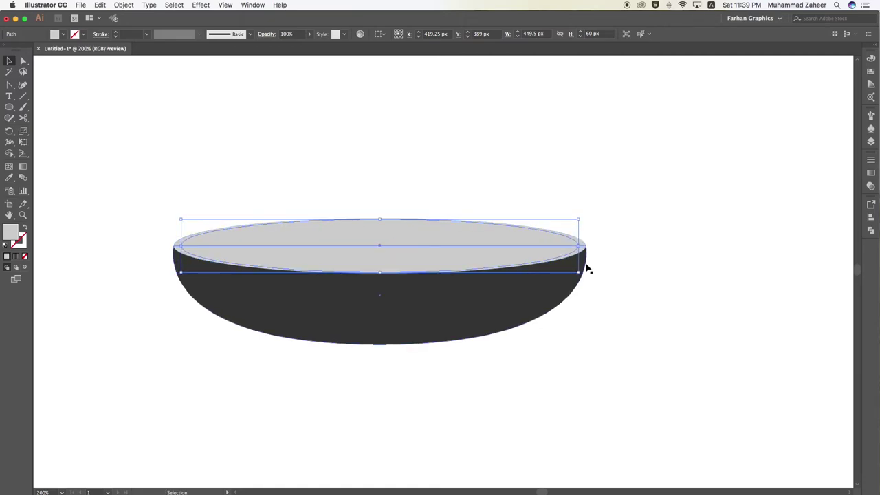
# Step: Fill the inner ellipse with a medium grey swatch
pyautogui.click(870, 79)
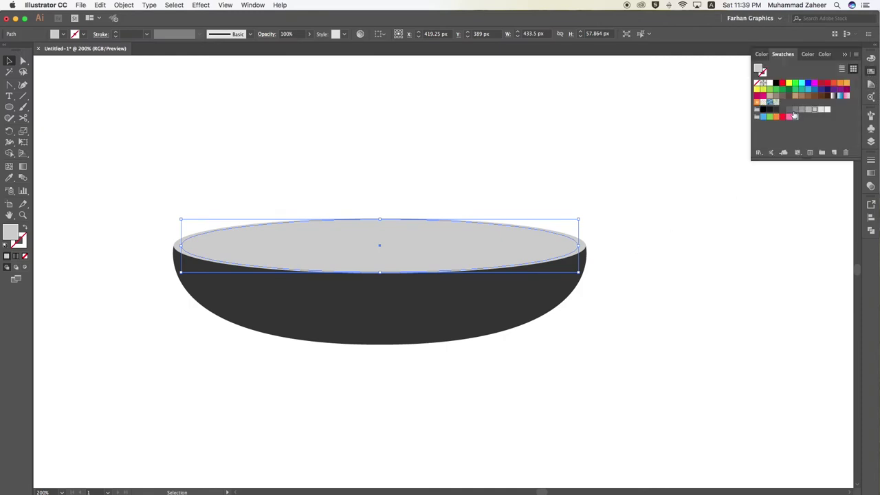
pyautogui.click(794, 110)
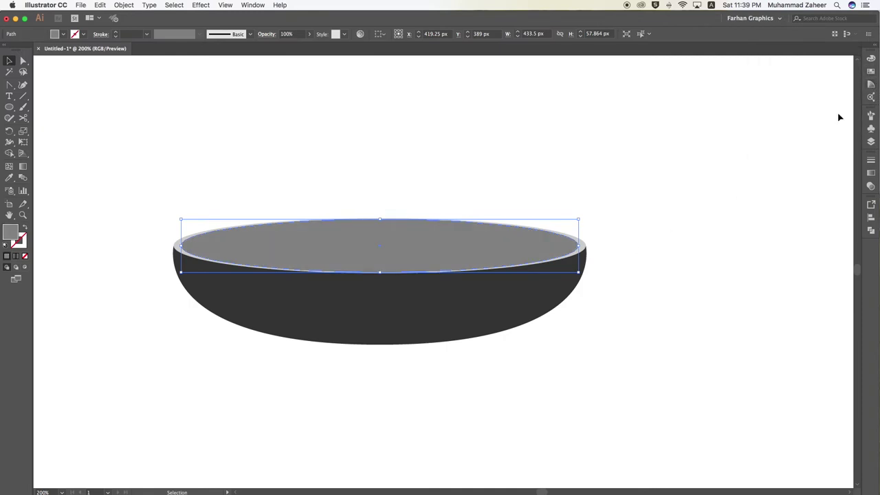
pyautogui.click(722, 230)
pyautogui.scroll(-3, 378, 311)
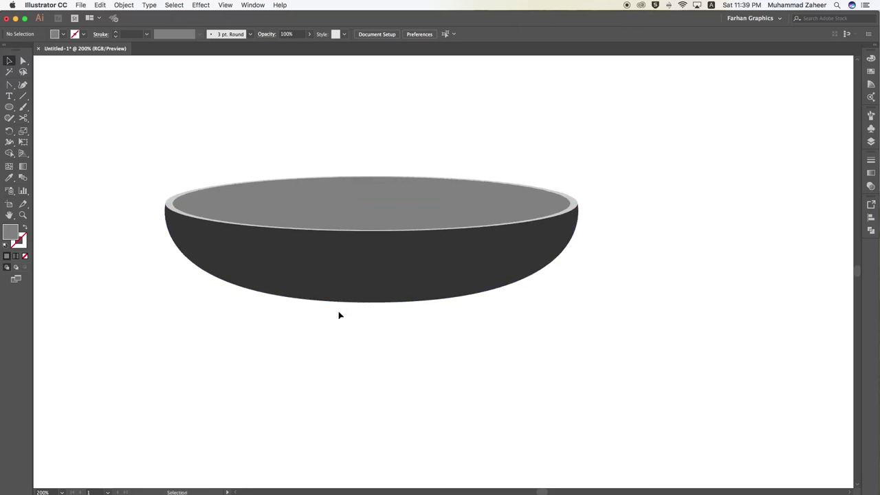
pyautogui.click(335, 272)
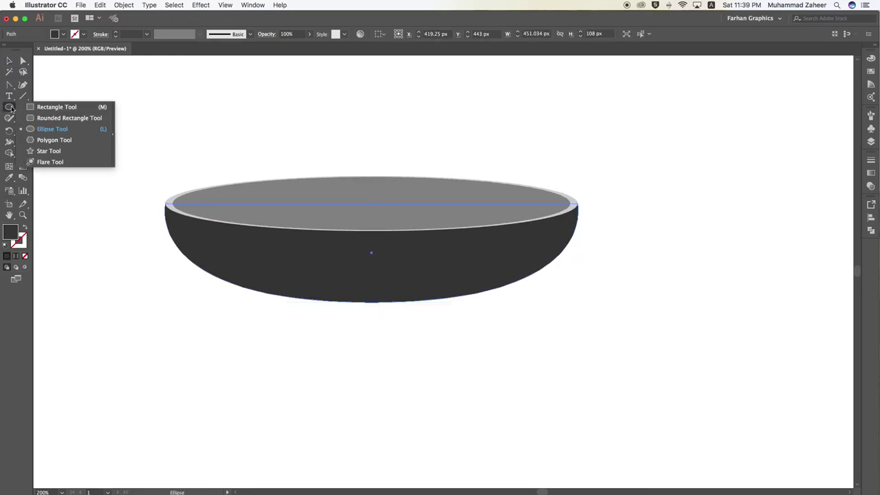
# Step: Draw a 124.5 × 21 px rounded-rectangle foot below the bowl, centred horizontally
pyautogui.moveTo(9, 106); pyautogui.dragTo(41, 106)
pyautogui.moveTo(312, 317)
pyautogui.mouseDown()
pyautogui.moveTo(425, 337)
pyautogui.moveTo(395, 311)
pyautogui.mouseUp()
pyautogui.press('v')
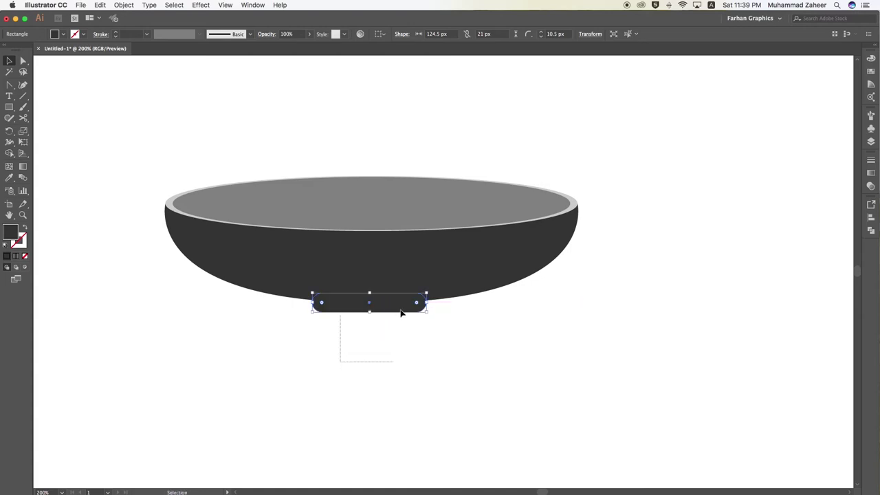
pyautogui.click(445, 291)
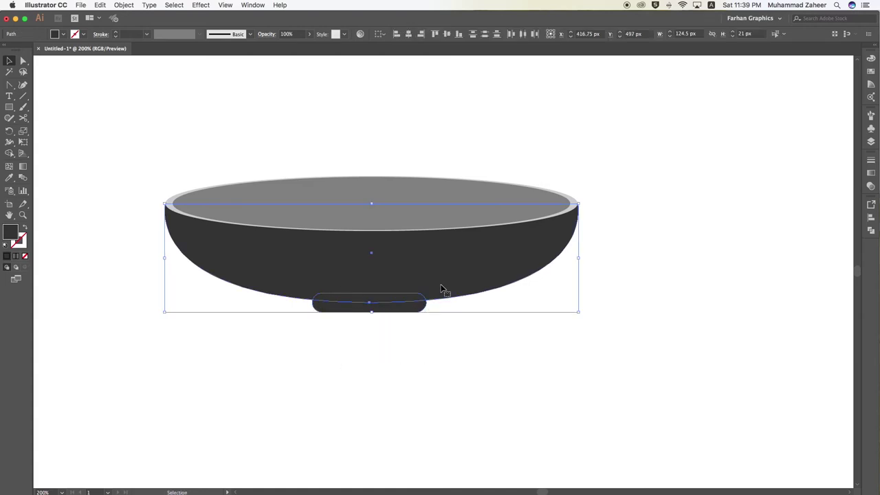
pyautogui.click(408, 33)
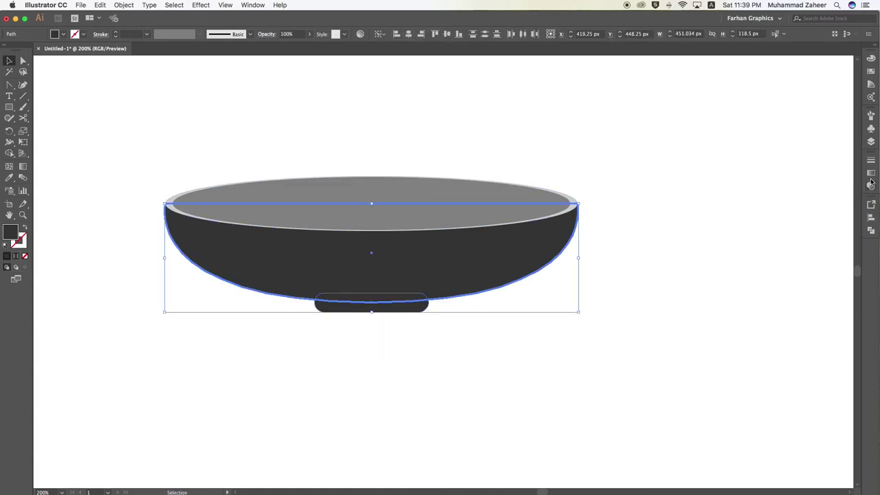
# Step: Unite the foot with the bowl body and send the merged shape behind the rim
pyautogui.click(871, 231)
pyautogui.click(760, 225)
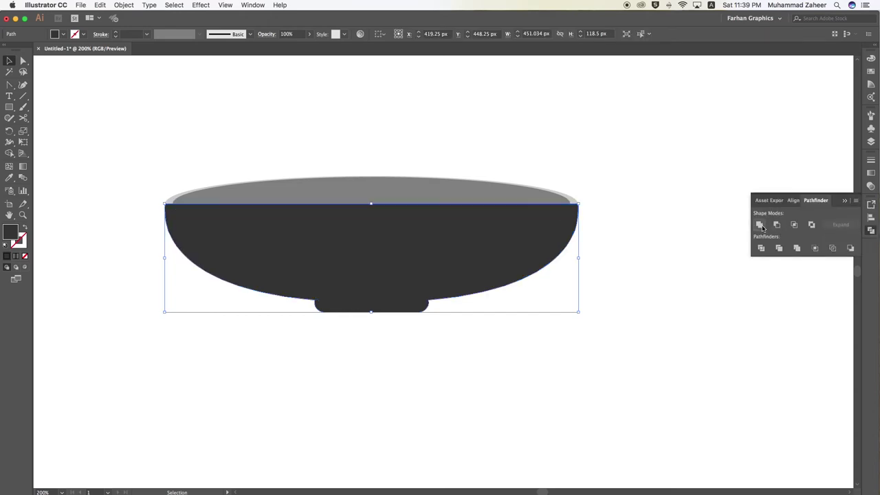
pyautogui.rightClick(365, 256)
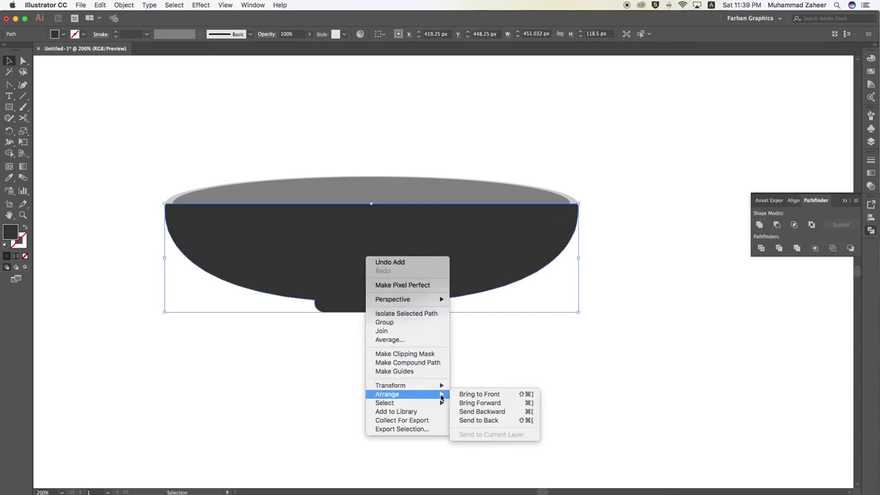
pyautogui.click(482, 420)
pyautogui.click(525, 387)
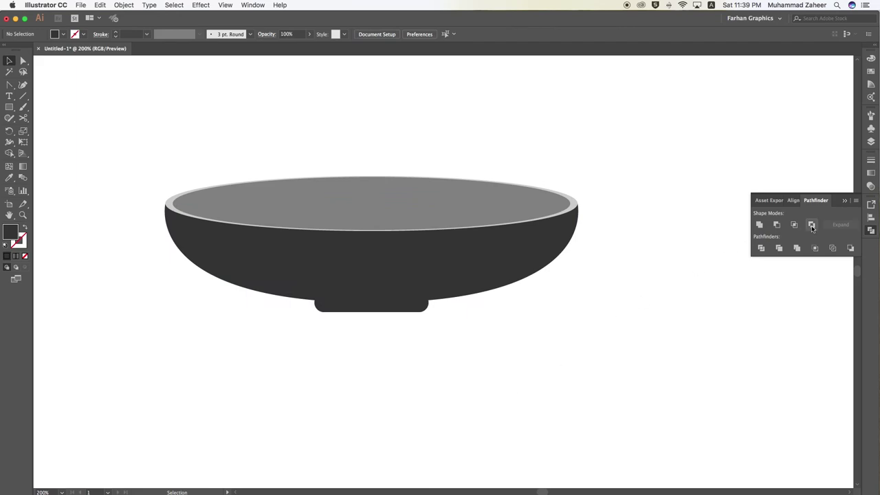
pyautogui.click(871, 232)
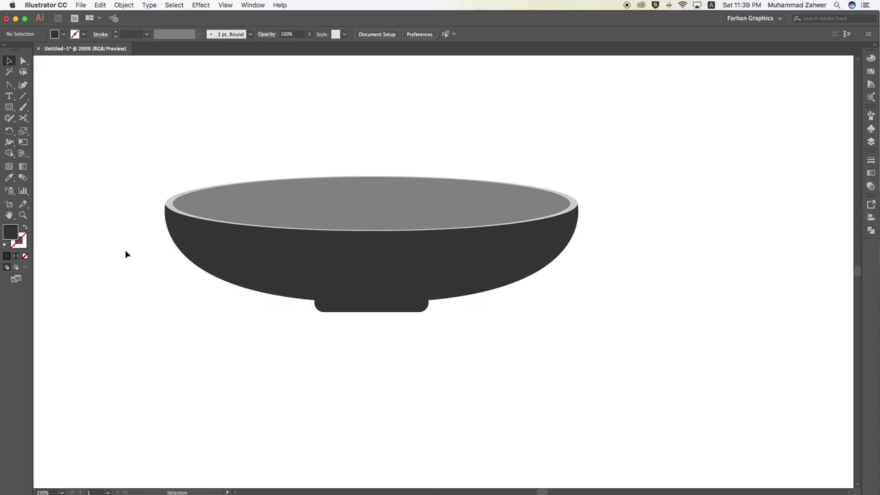
pyautogui.moveTo(142, 157); pyautogui.dragTo(715, 324)
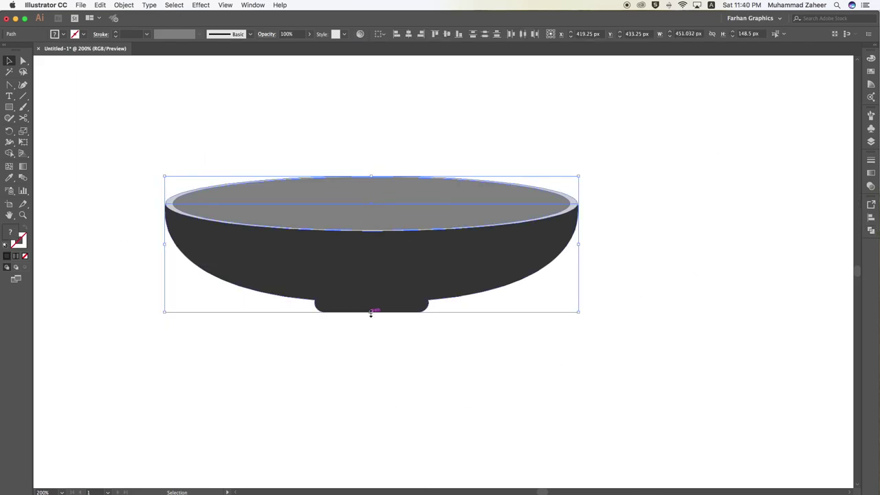
# Step: Stretch the bowl to about 451 × 194.5 px and shift it right toward the artboard centre
pyautogui.moveTo(369, 316); pyautogui.dragTo(372, 359)
pyautogui.click(402, 402)
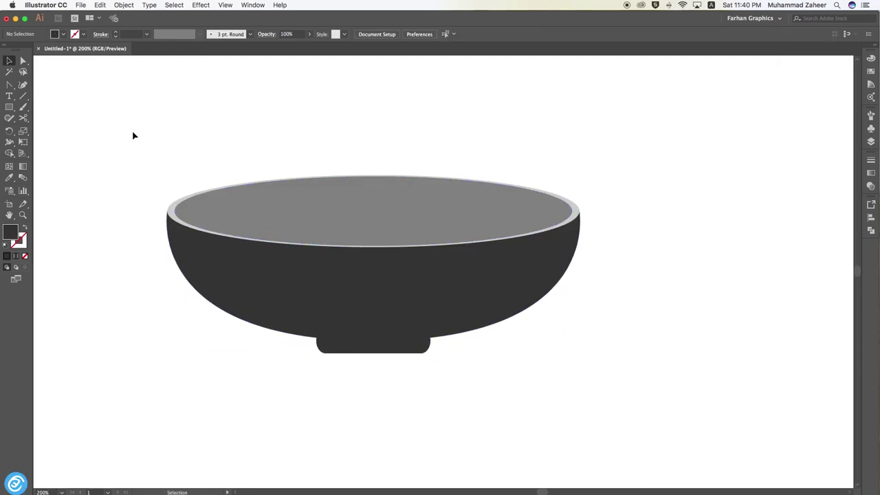
pyautogui.moveTo(135, 136); pyautogui.dragTo(552, 419)
pyautogui.moveTo(381, 350); pyautogui.dragTo(444, 350)
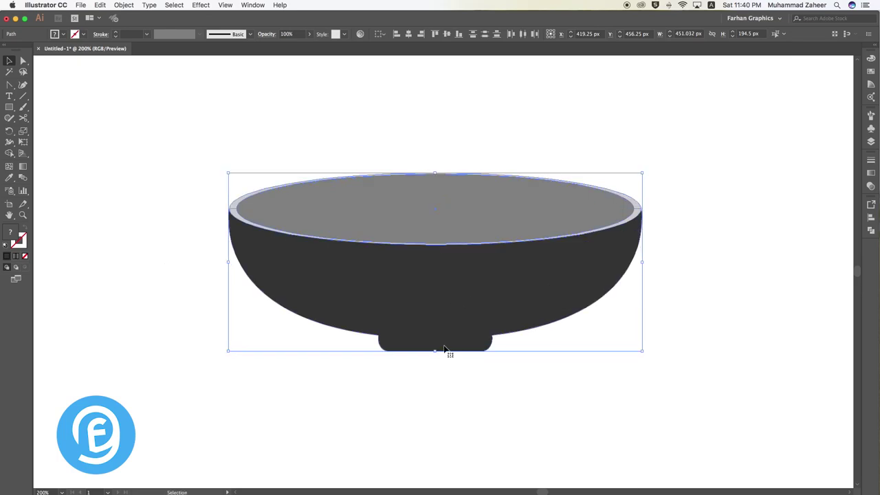
pyautogui.click(452, 380)
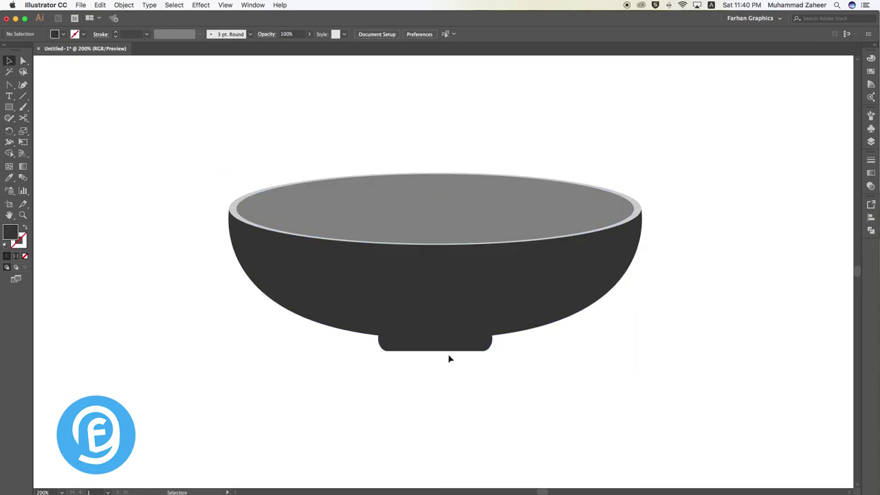